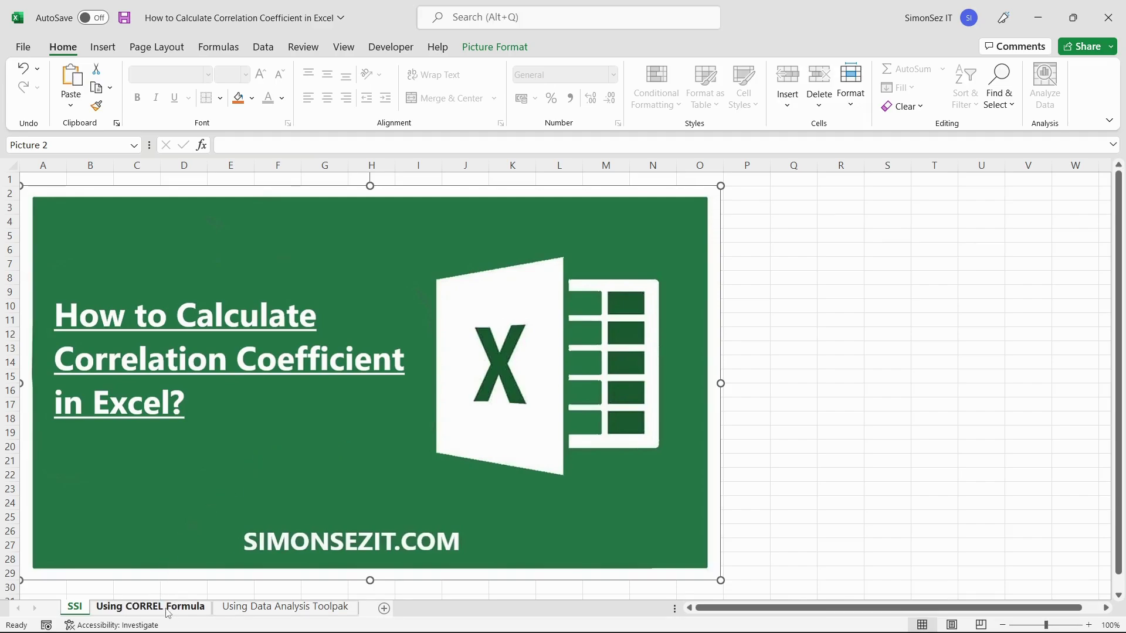
# Step: On the Using CORREL Formula sheet, enter =CORREL(B6:B15,C6:C15) in G7, giving 0.861769568
pyautogui.click(168, 609)
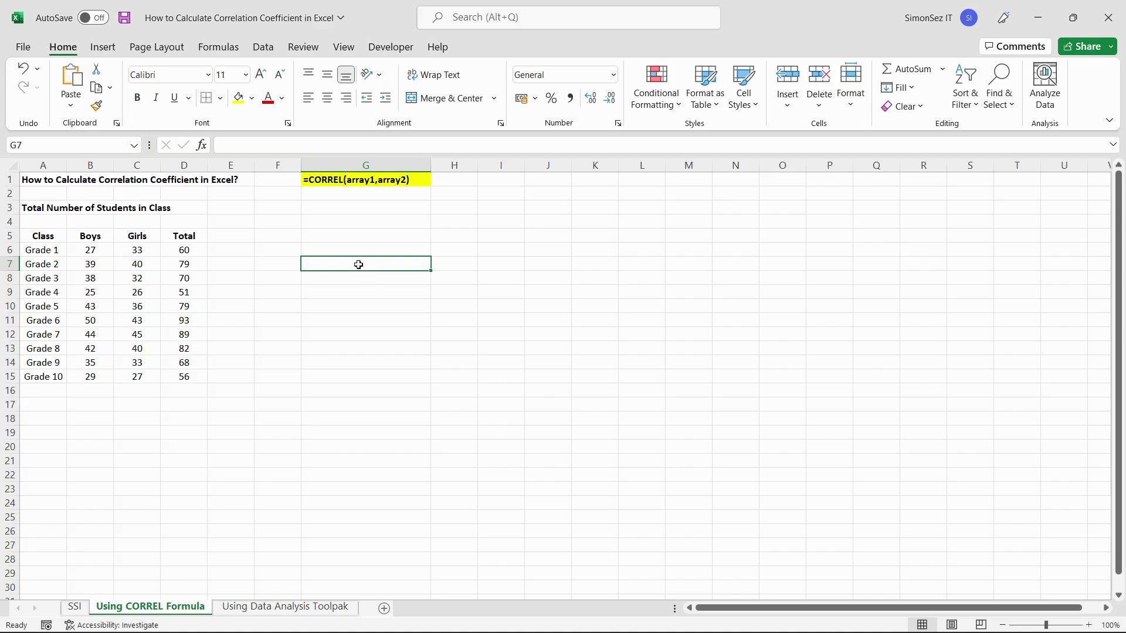
pyautogui.write('=Core')
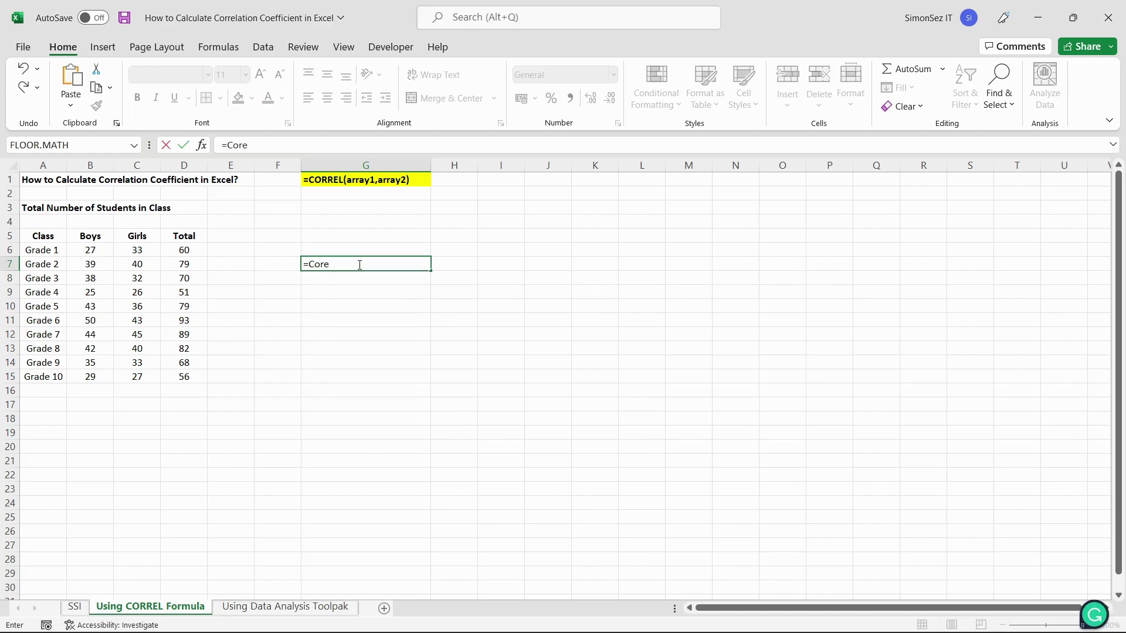
pyautogui.press('BackSpace')
pyautogui.press('Tab')
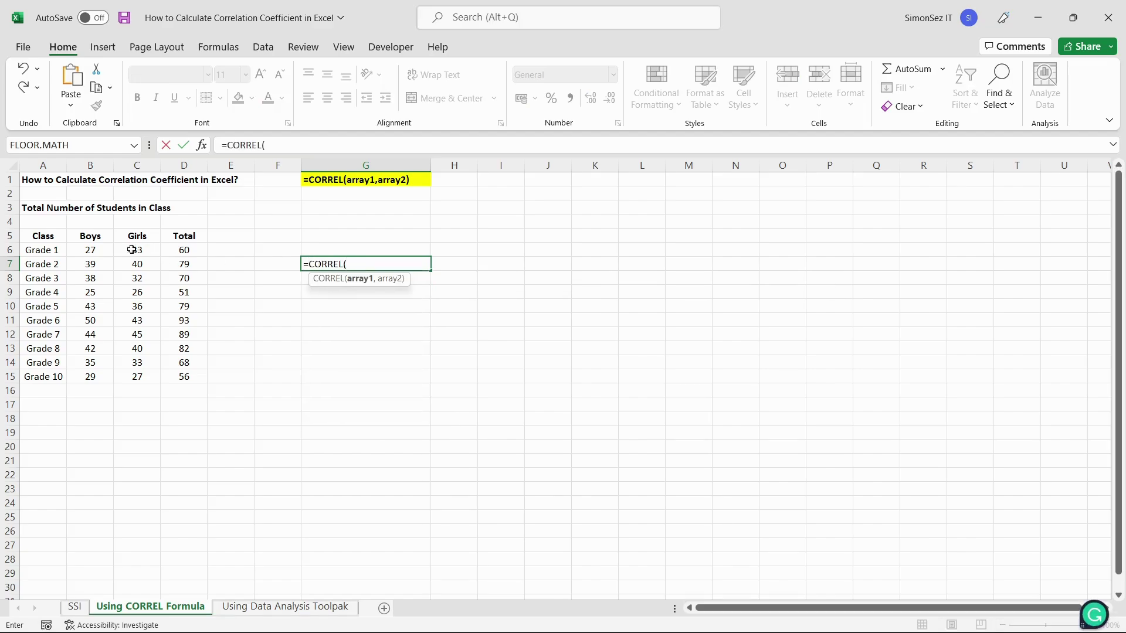
pyautogui.moveTo(90, 249); pyautogui.dragTo(105, 384)
pyautogui.write(',')
pyautogui.moveTo(137, 250); pyautogui.dragTo(145, 375)
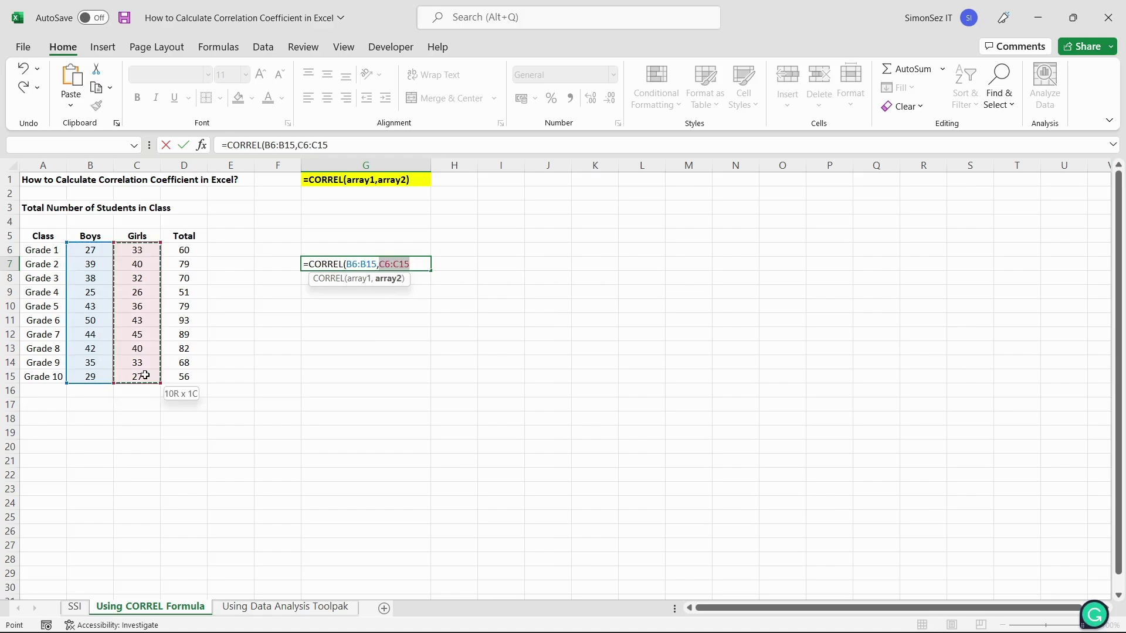
pyautogui.write(')')
pyautogui.press('Return')
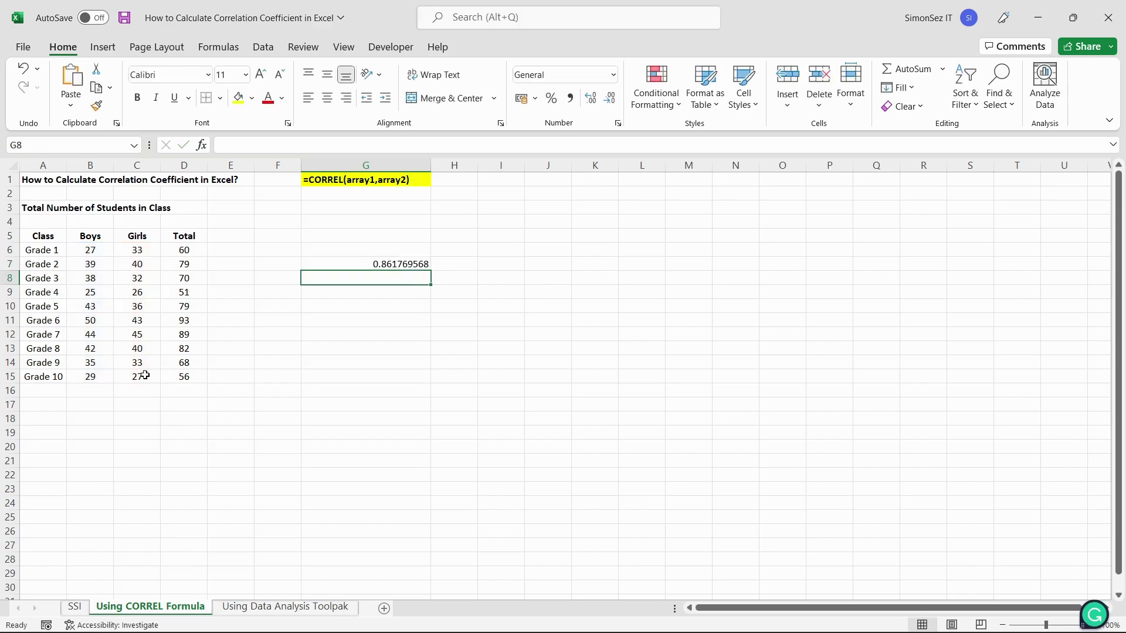
pyautogui.click(411, 265)
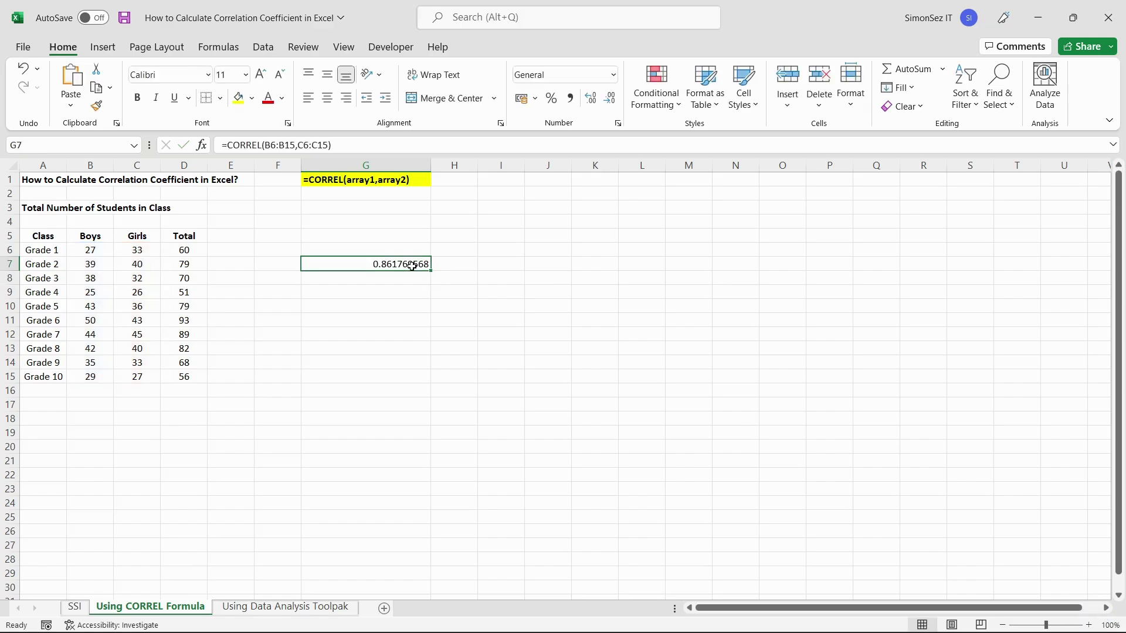
# Step: Select G11 and bring up the Statistical list under Formulas > More Functions
pyautogui.click(349, 323)
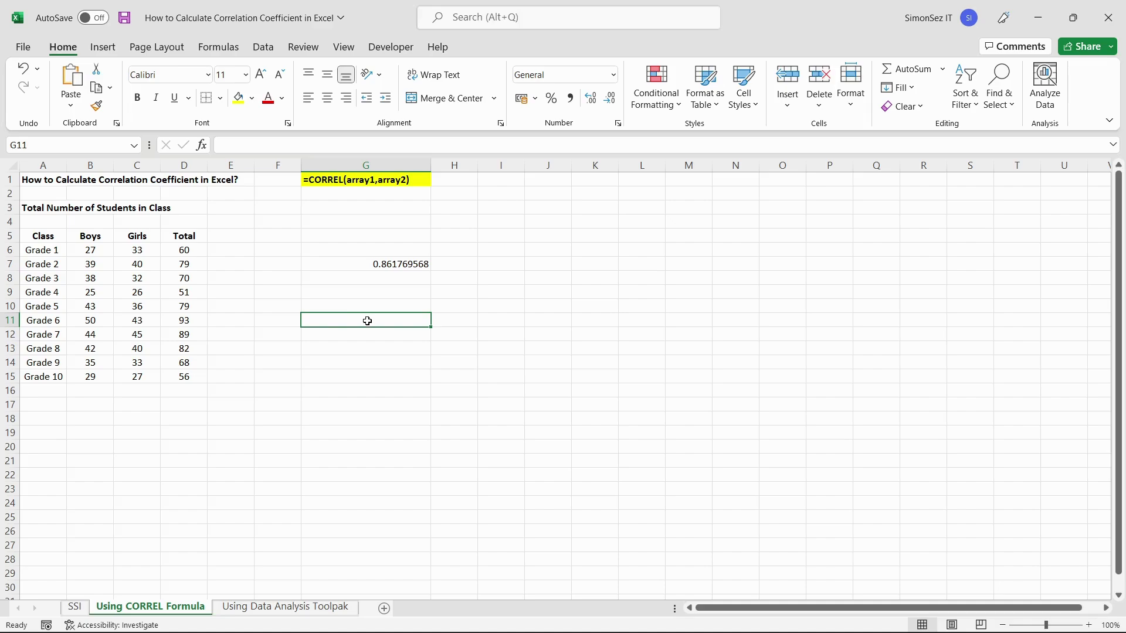
pyautogui.click(238, 53)
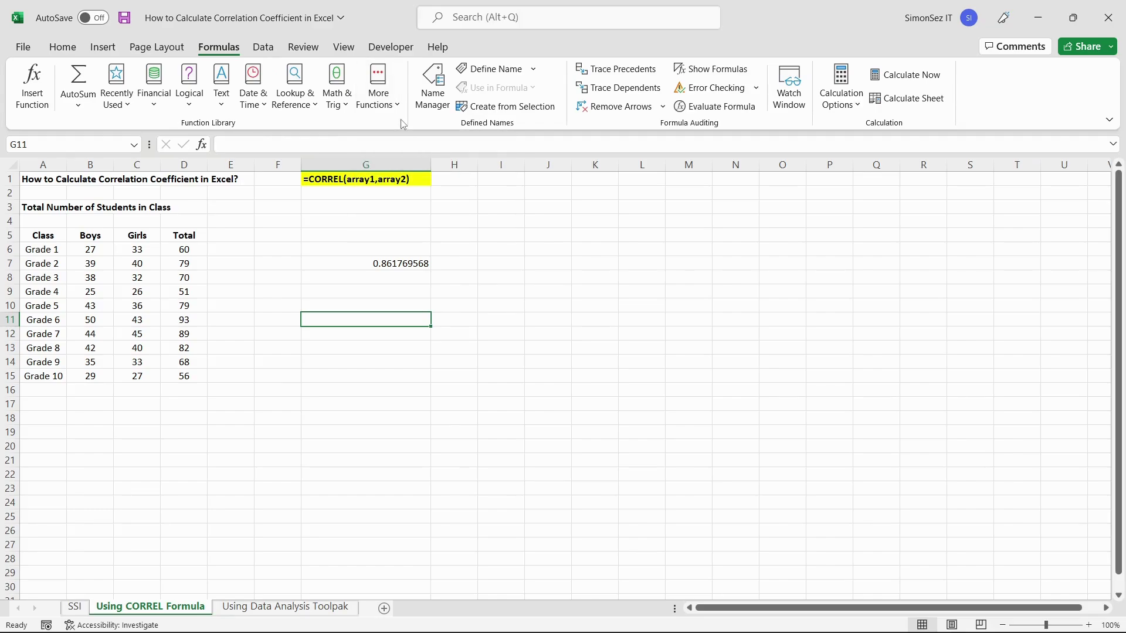
pyautogui.click(397, 106)
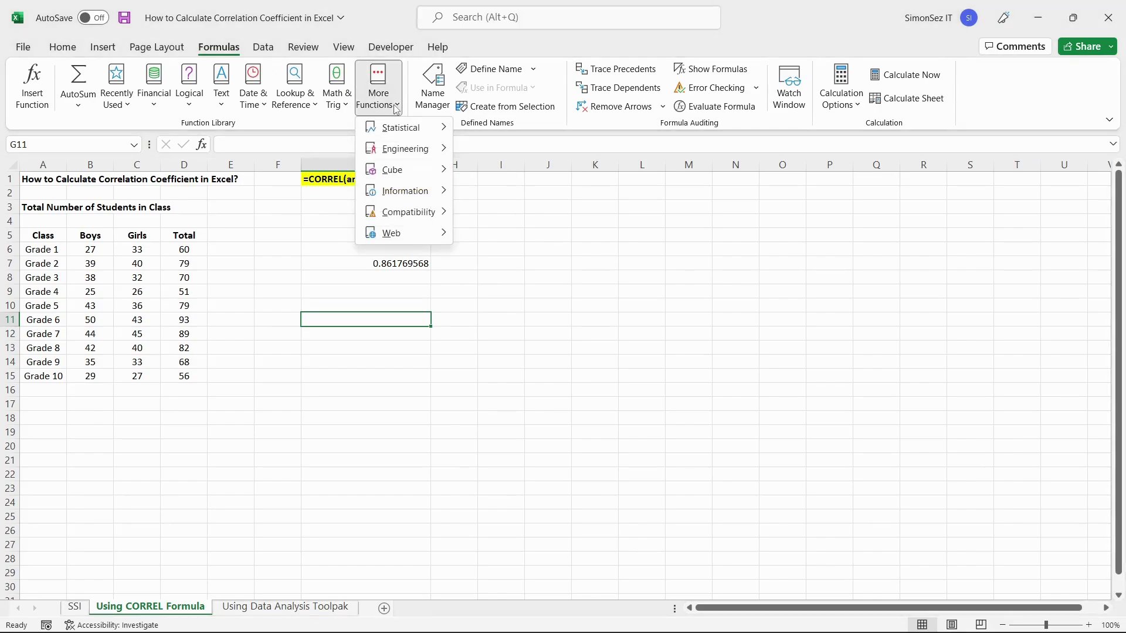
pyautogui.moveTo(398, 128)
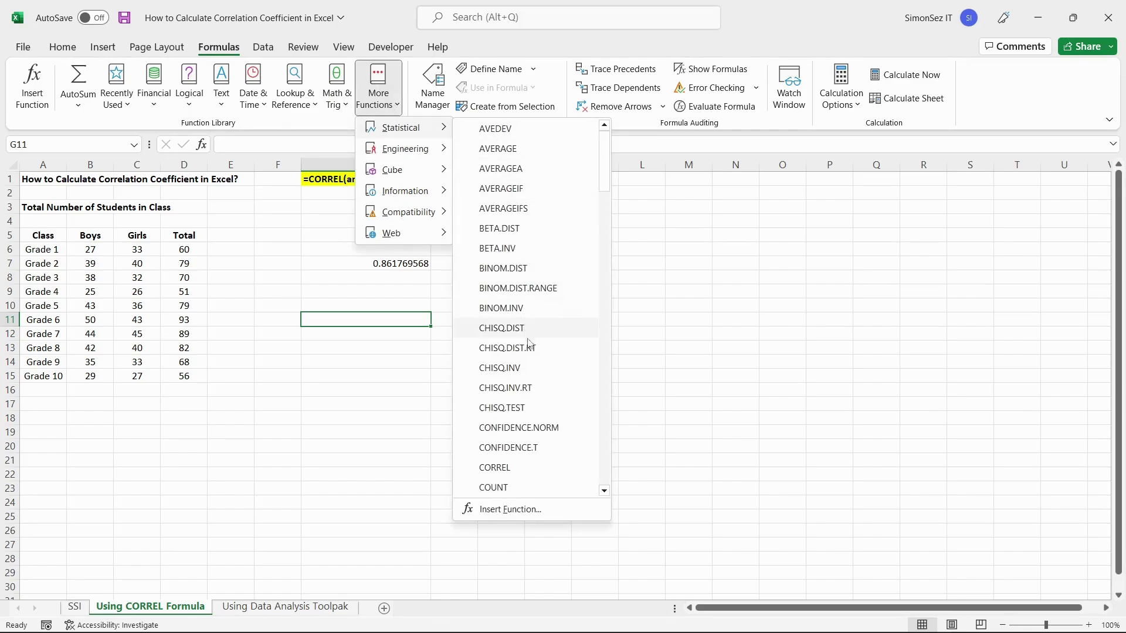
# Step: Insert CORREL in G11 with Array1 B6:B15 and Array2 C6:C15, returning 0.861769568
pyautogui.click(530, 476)
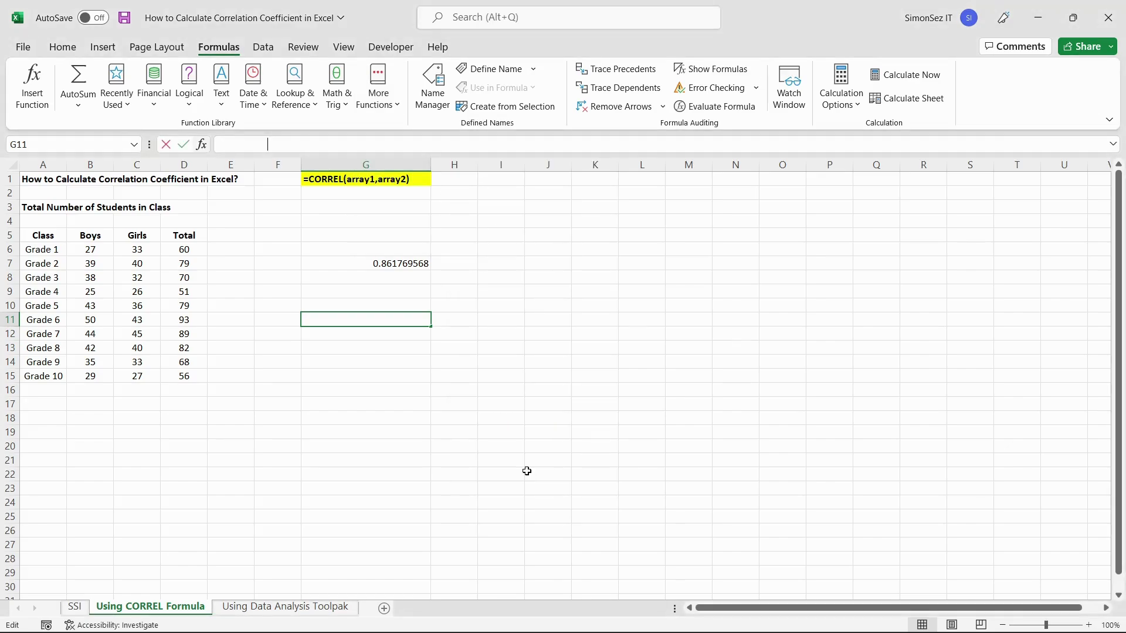
pyautogui.moveTo(624, 179); pyautogui.dragTo(788, 231)
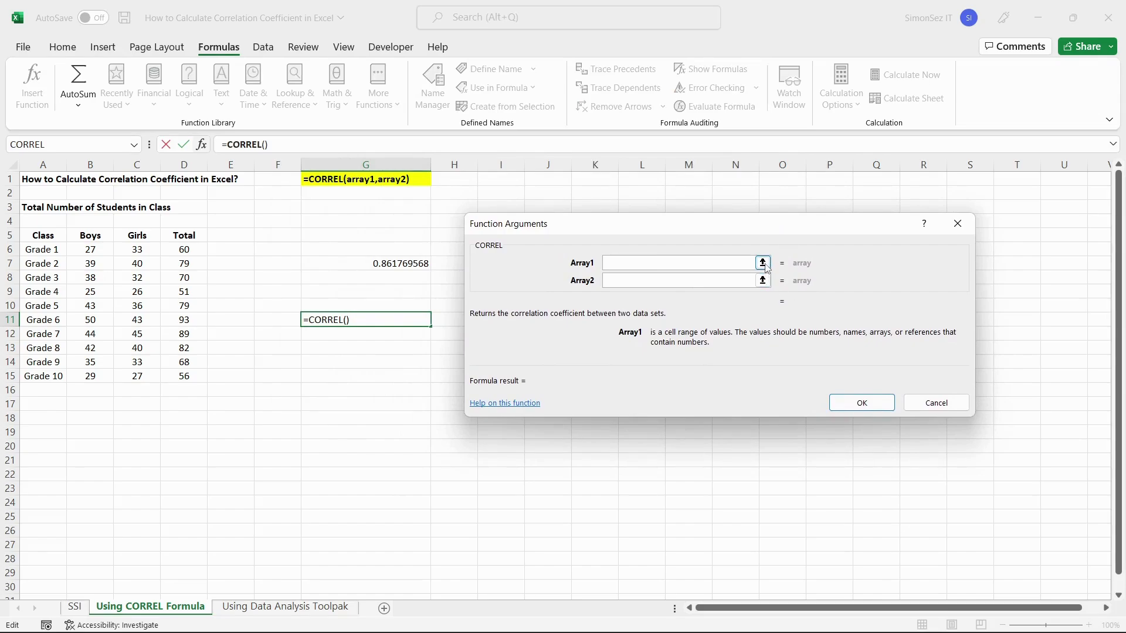
pyautogui.click(763, 264)
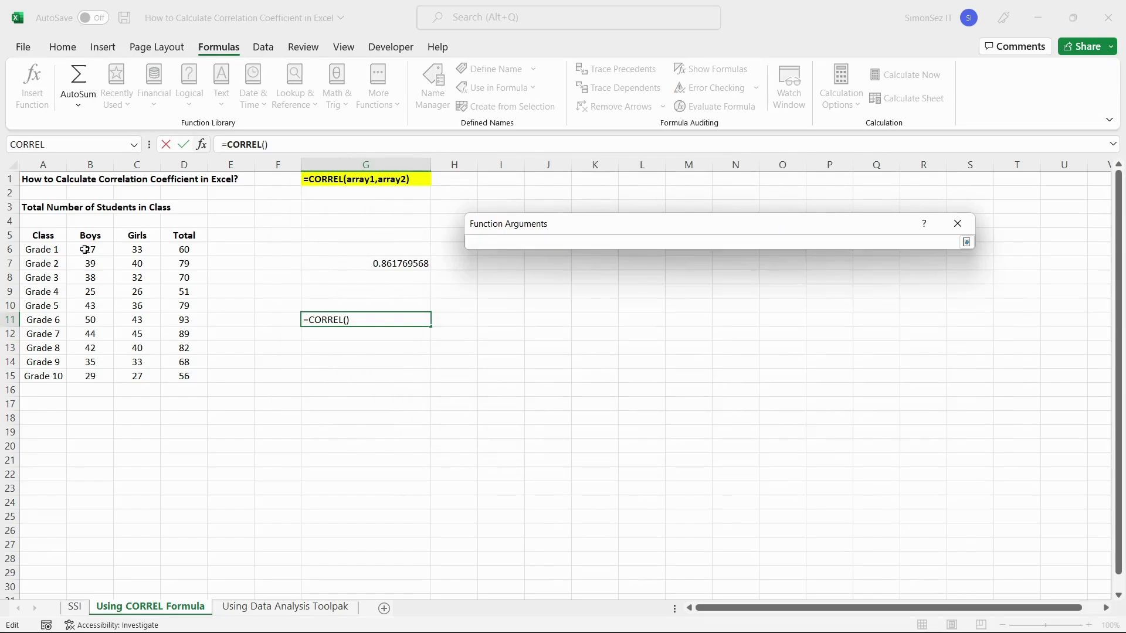
pyautogui.moveTo(91, 250); pyautogui.dragTo(91, 376)
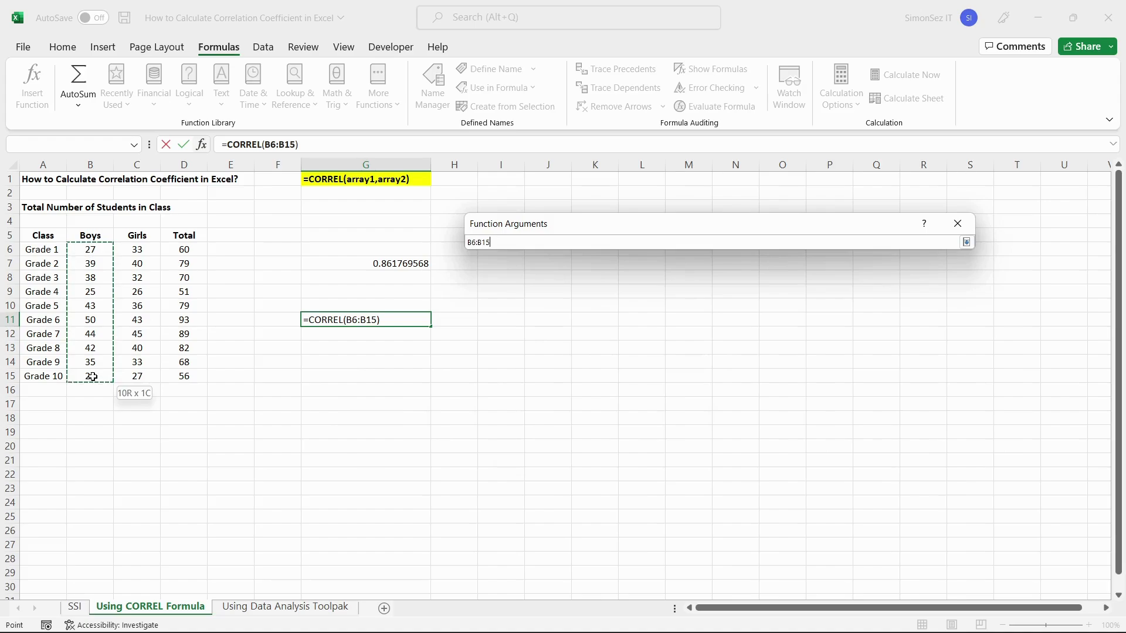
pyautogui.click(966, 242)
pyautogui.click(762, 281)
pyautogui.moveTo(135, 251); pyautogui.dragTo(139, 371)
pyautogui.click(966, 242)
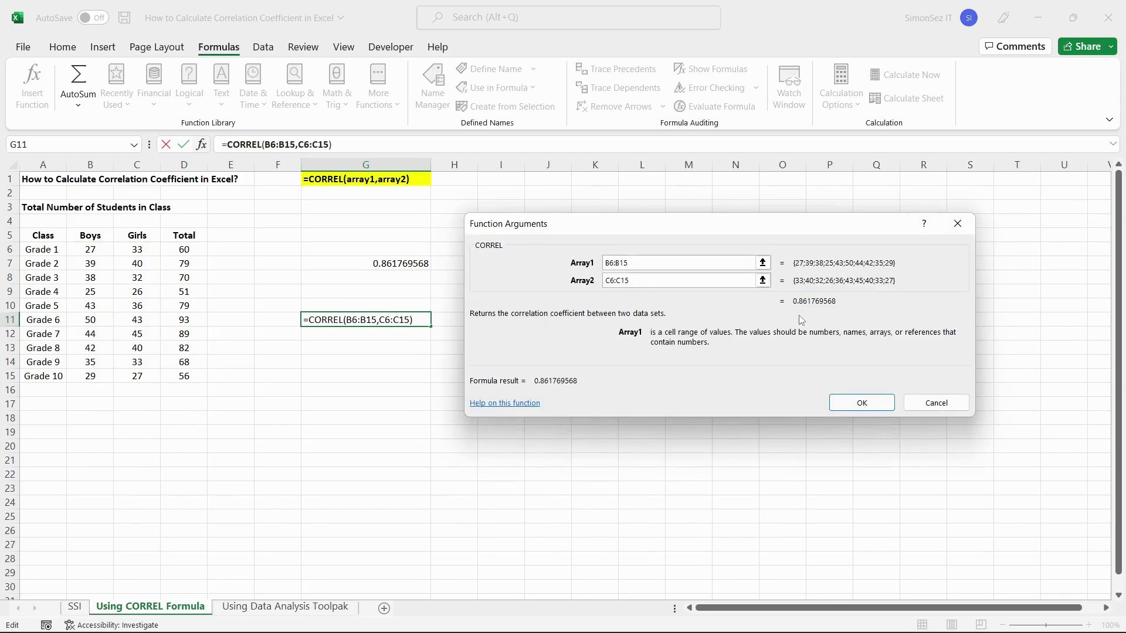
pyautogui.click(860, 403)
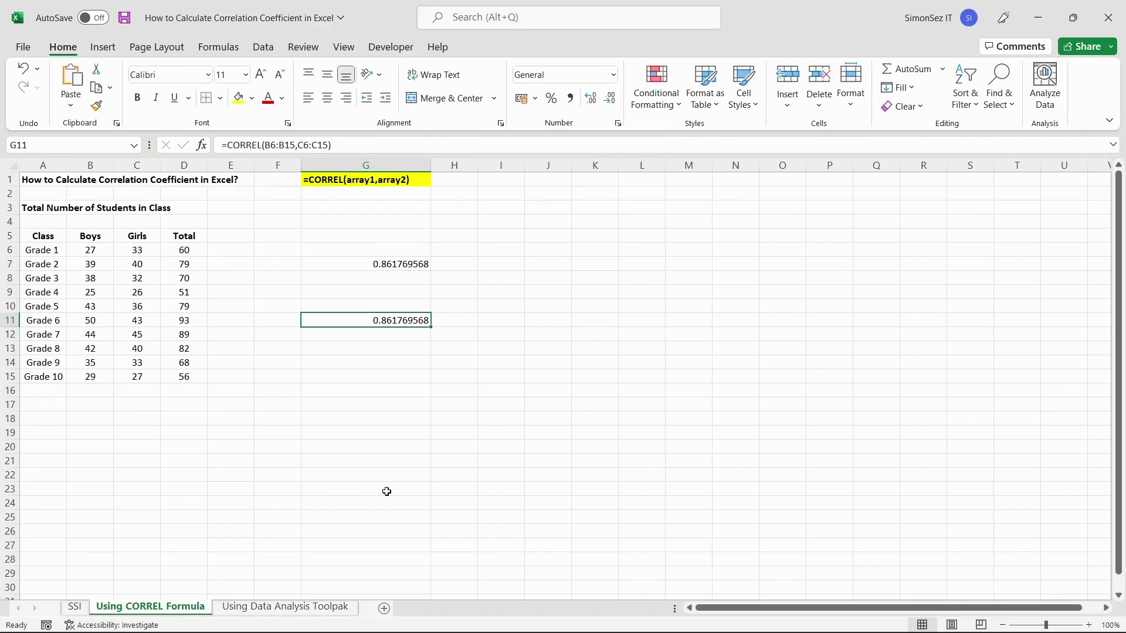
pyautogui.click(309, 615)
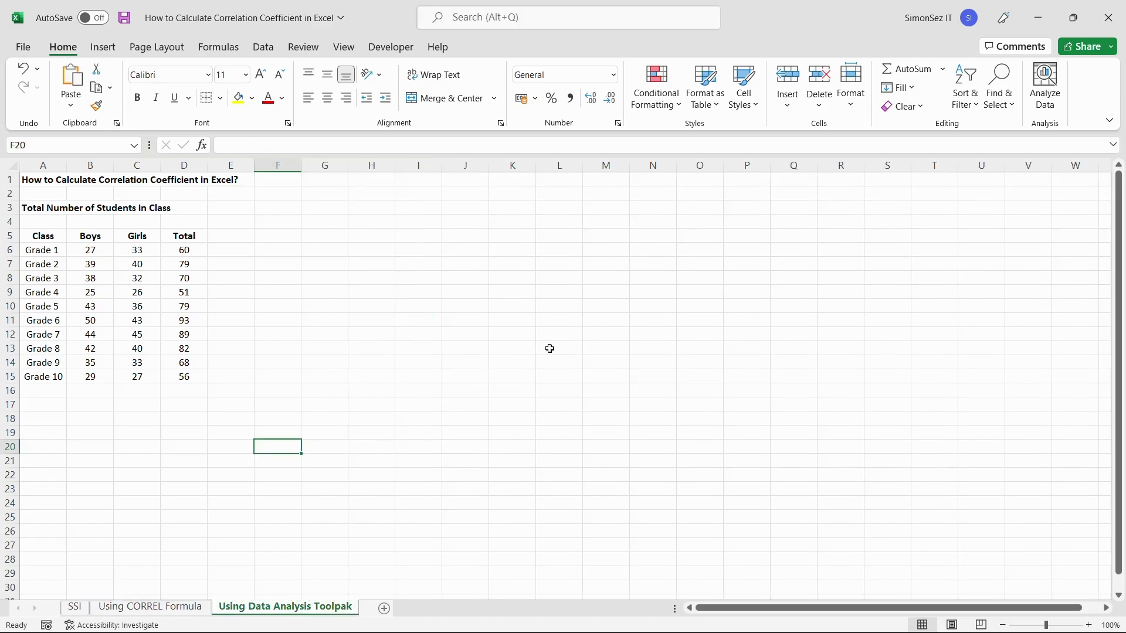
pyautogui.click(364, 268)
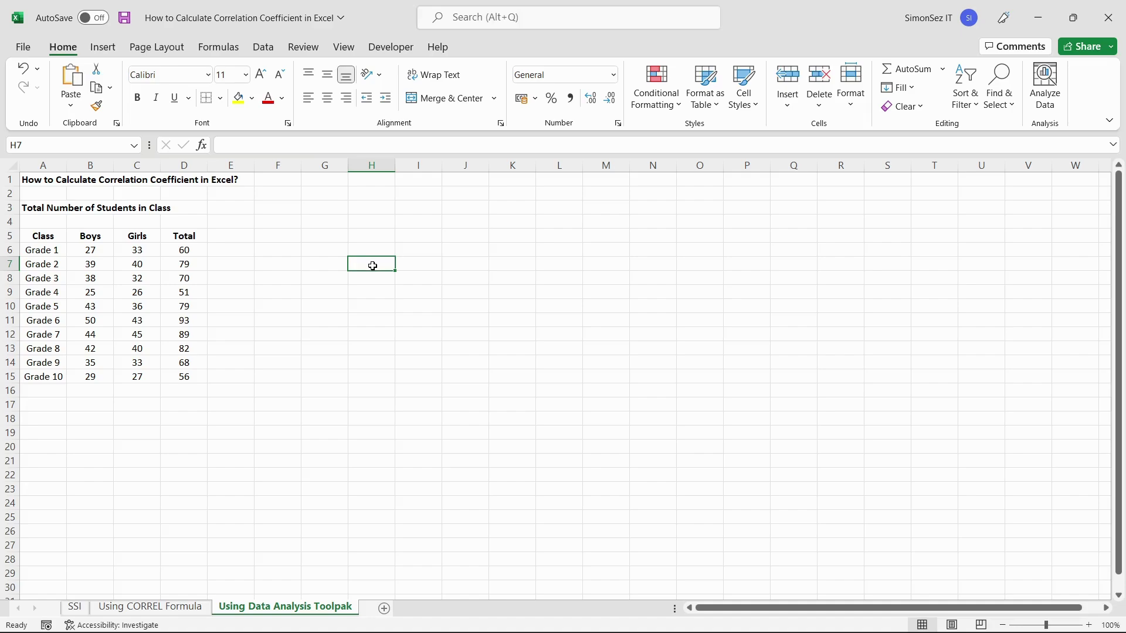
# Step: Turn on Analysis ToolPak via File > Options > Add-ins > Manage Excel Add-ins
pyautogui.click(23, 47)
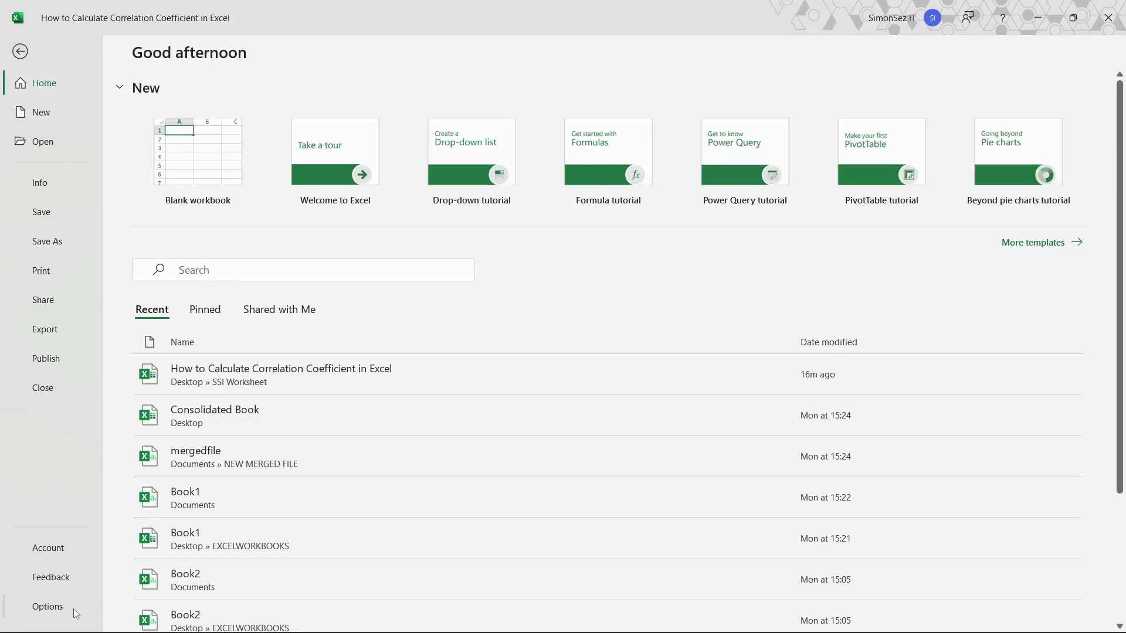
pyautogui.press('Escape')
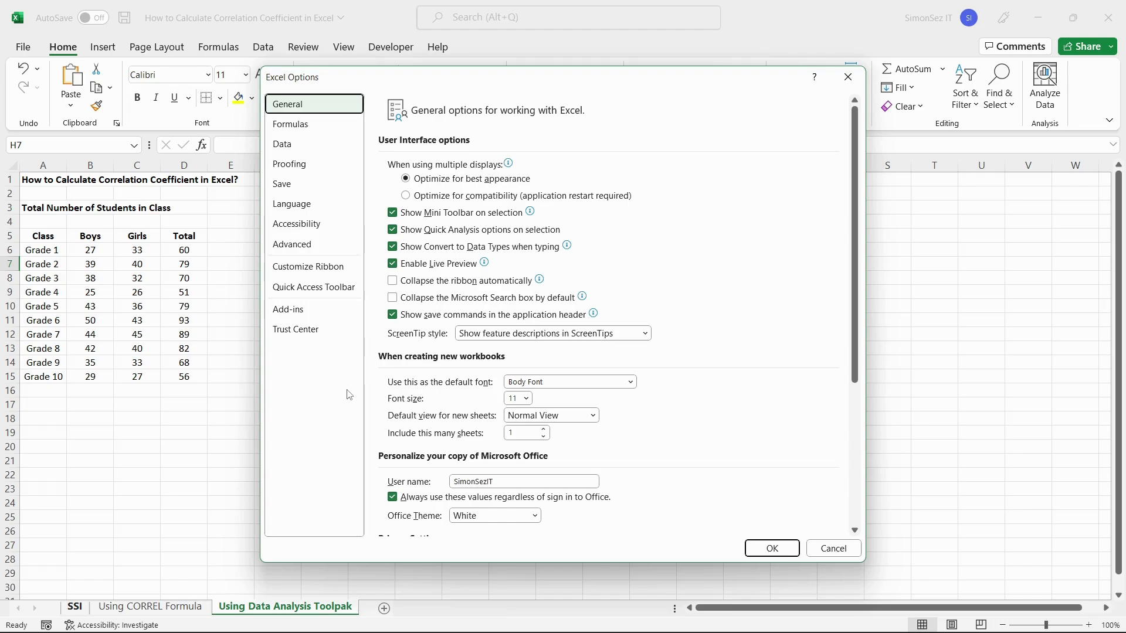
pyautogui.click(327, 314)
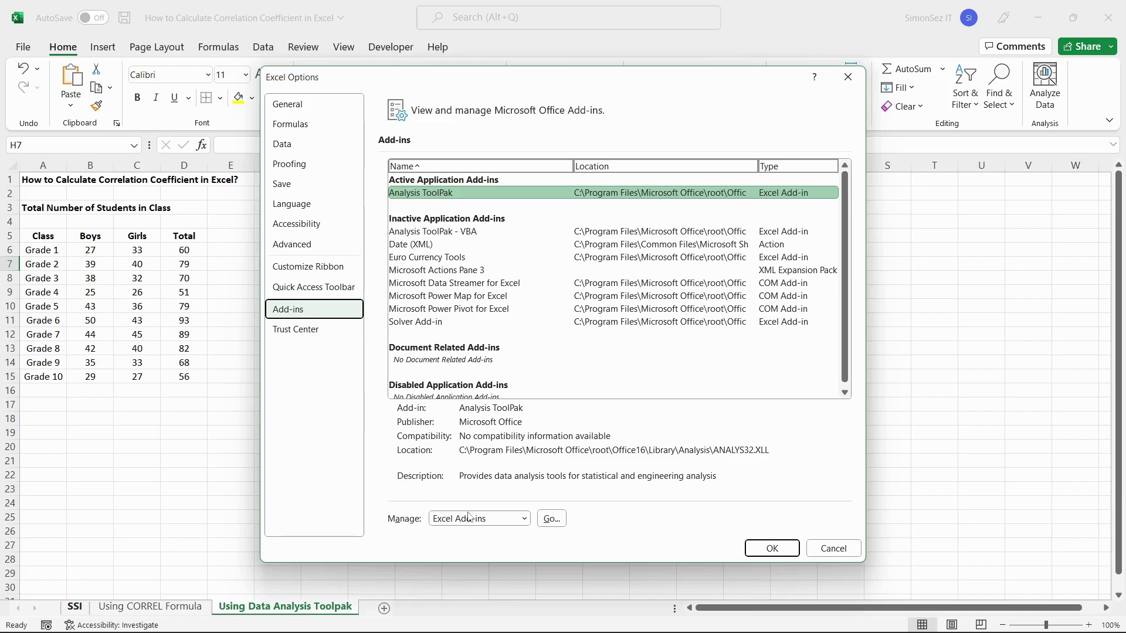
pyautogui.click(509, 518)
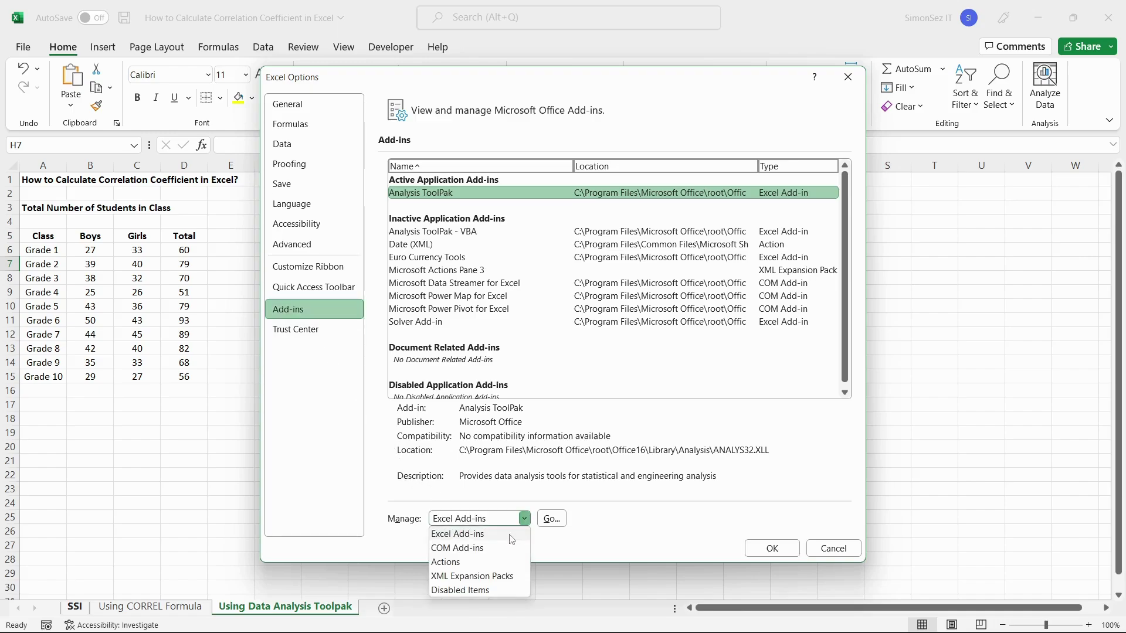
pyautogui.click(480, 535)
pyautogui.click(551, 518)
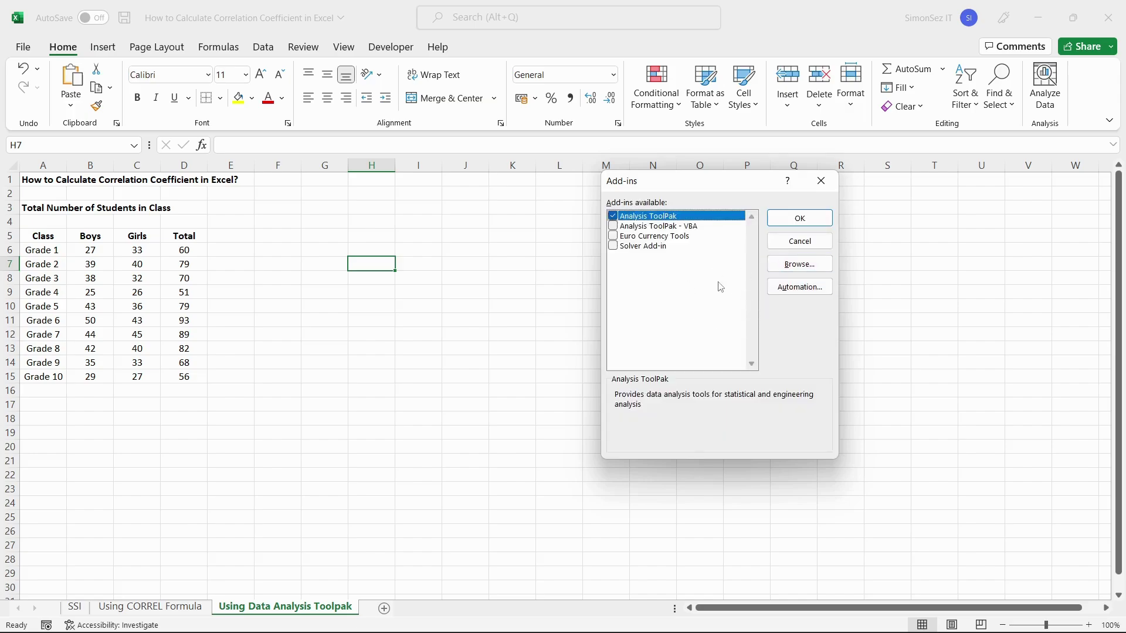
pyautogui.click(614, 218)
pyautogui.click(614, 217)
pyautogui.click(798, 222)
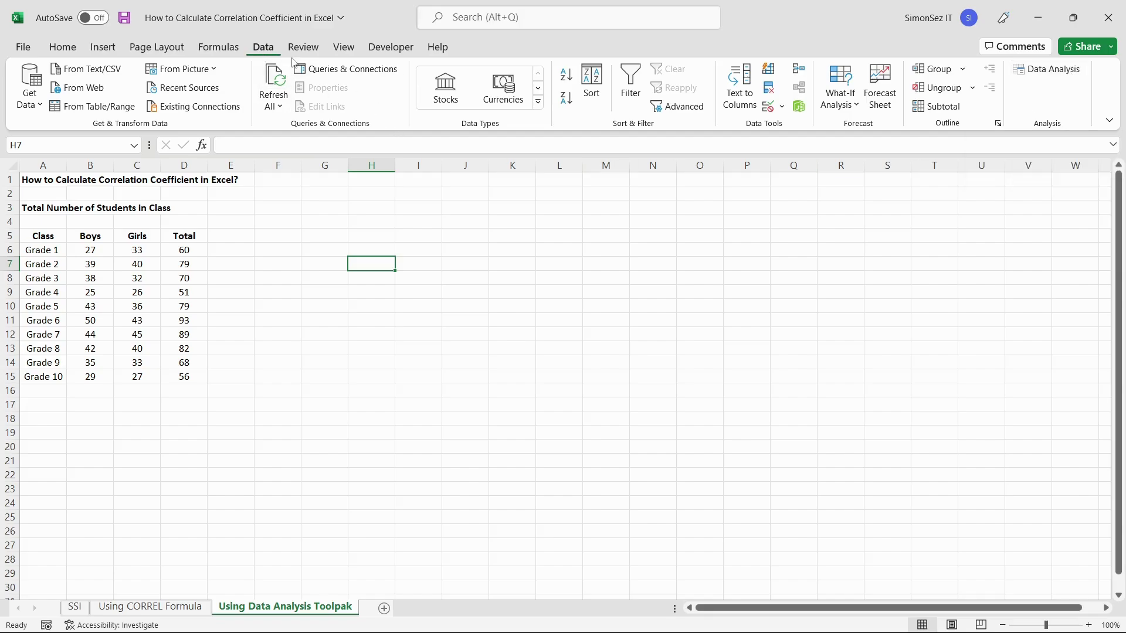
# Step: Choose Correlation from the Data tab's Data Analysis tools list
pyautogui.click(1055, 73)
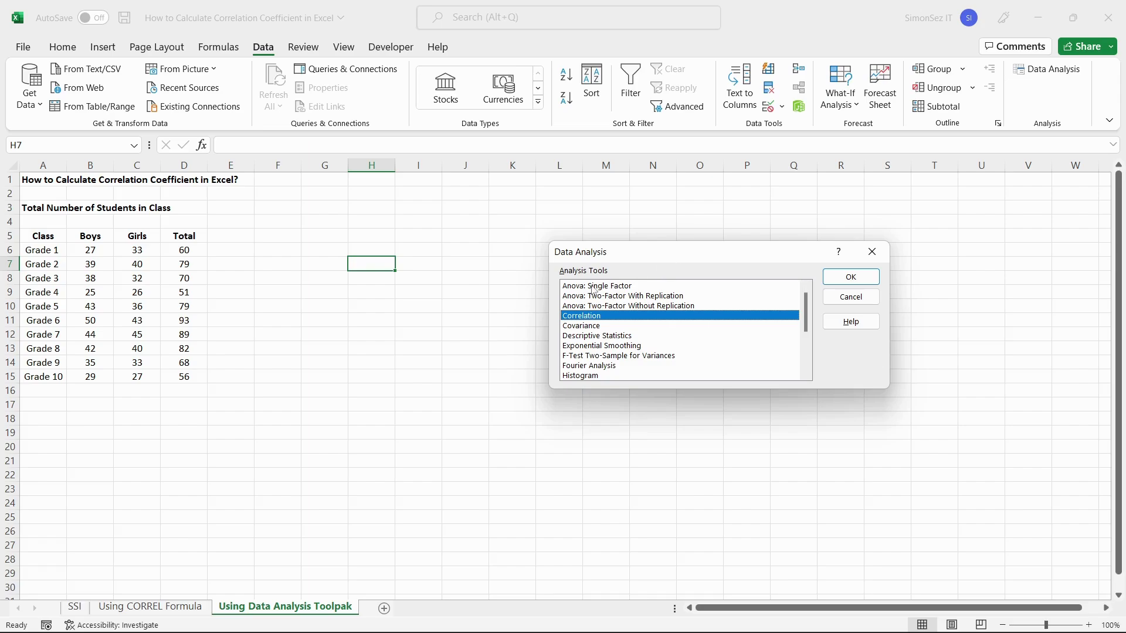
pyautogui.click(849, 281)
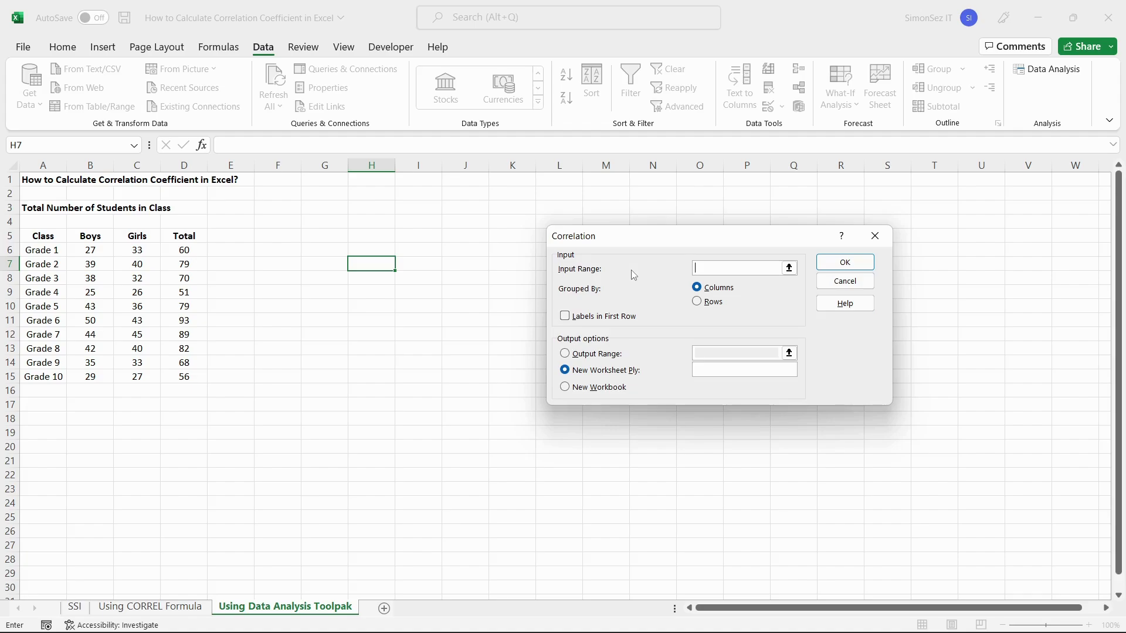
# Step: Set the Correlation input range to $B$6:$D$15 and enable Labels in First Row
pyautogui.click(789, 268)
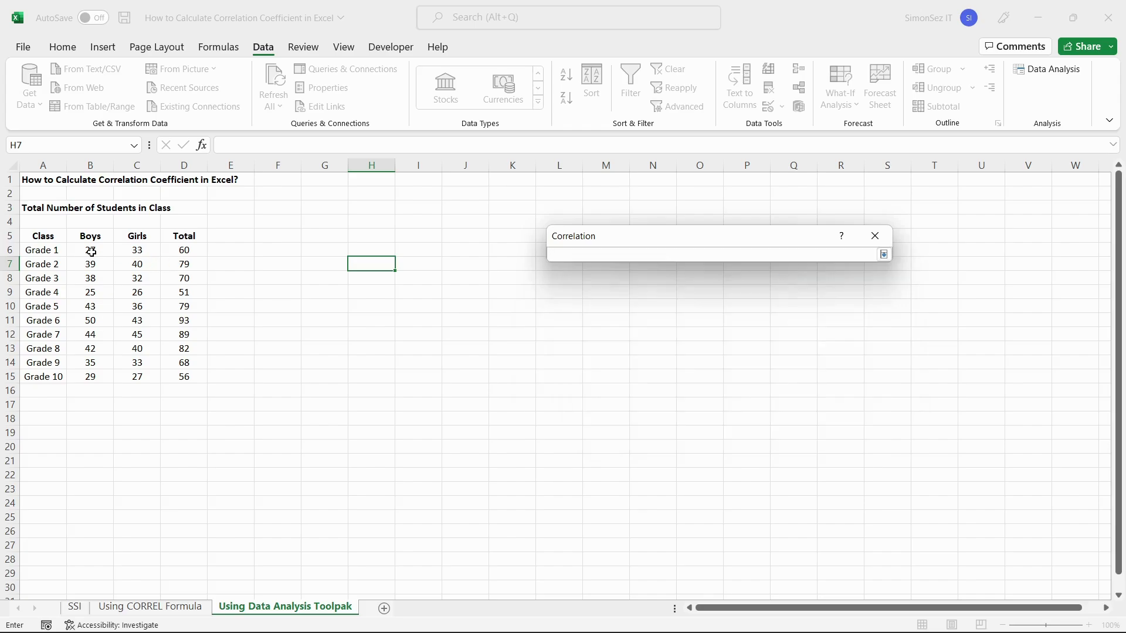
pyautogui.moveTo(90, 250); pyautogui.dragTo(184, 373)
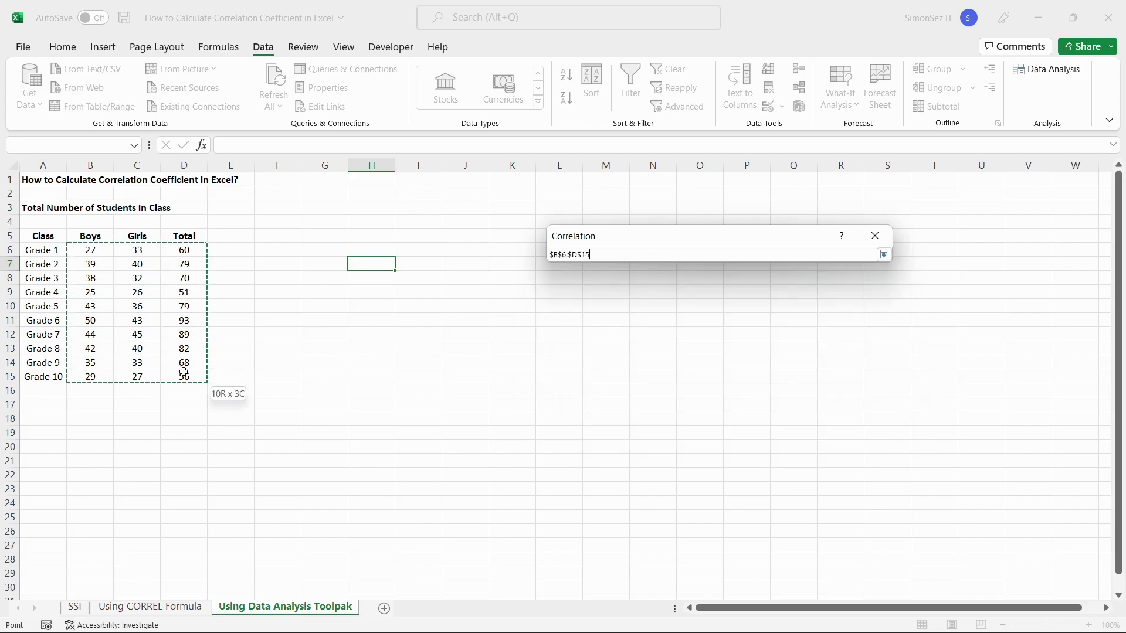
pyautogui.click(887, 254)
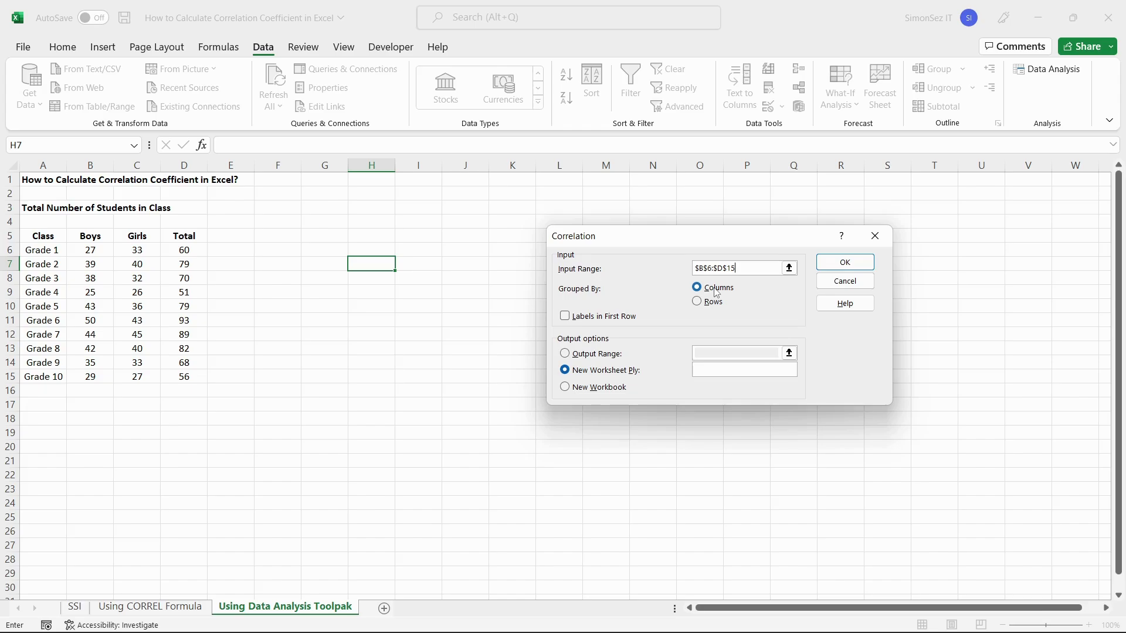
pyautogui.click(569, 319)
# Step: Run the Correlation tool into a new worksheet and deselect the resulting matrix
pyautogui.click(838, 264)
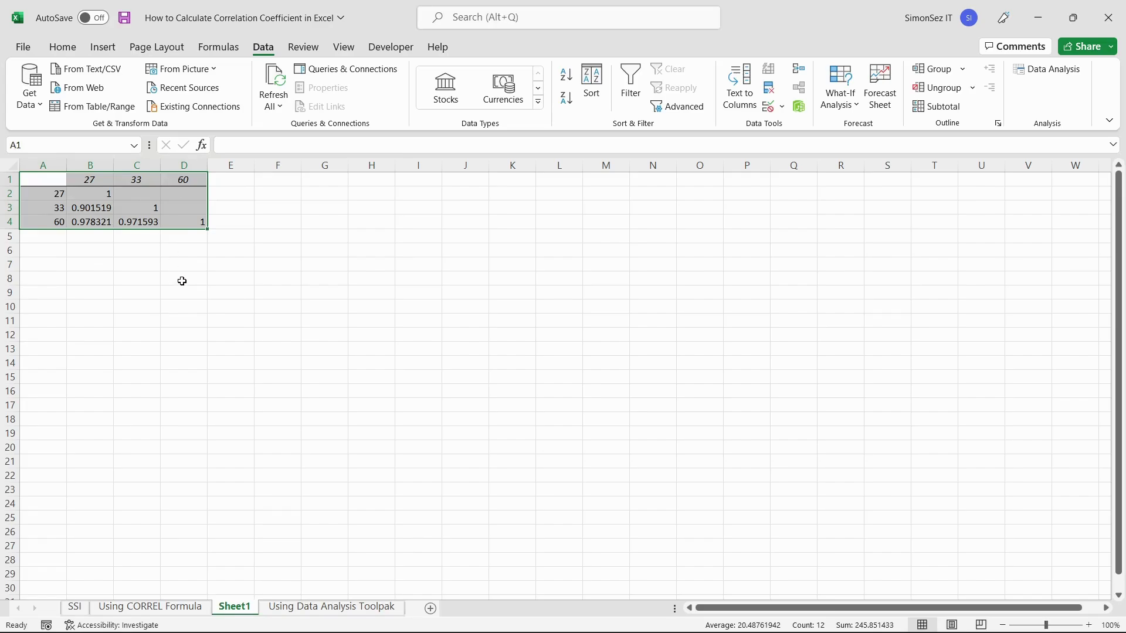
pyautogui.click(322, 300)
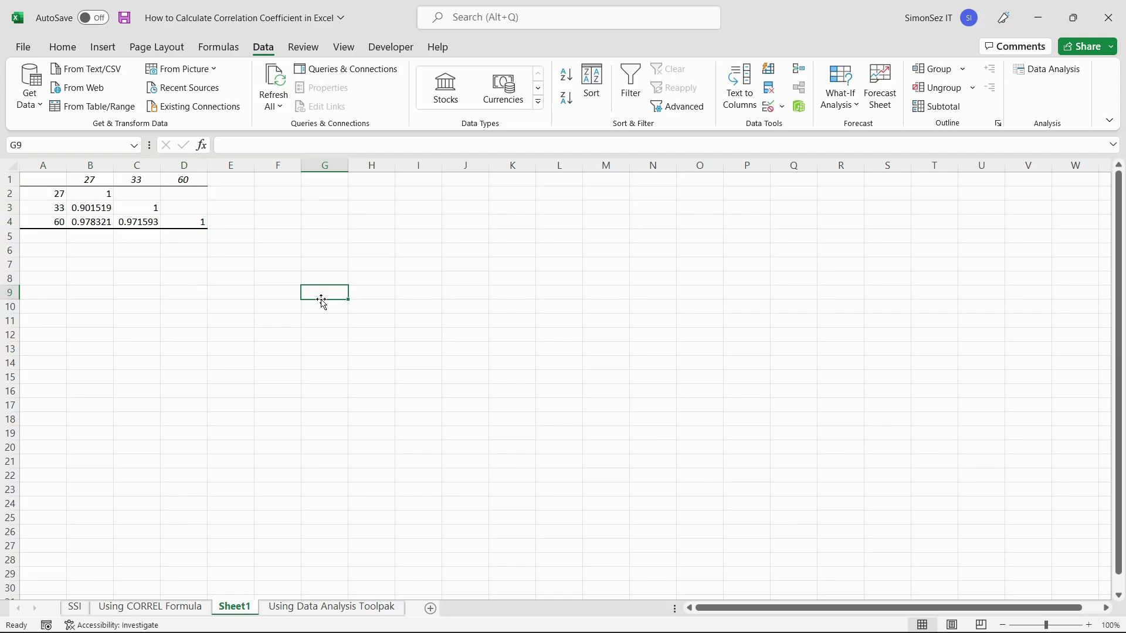